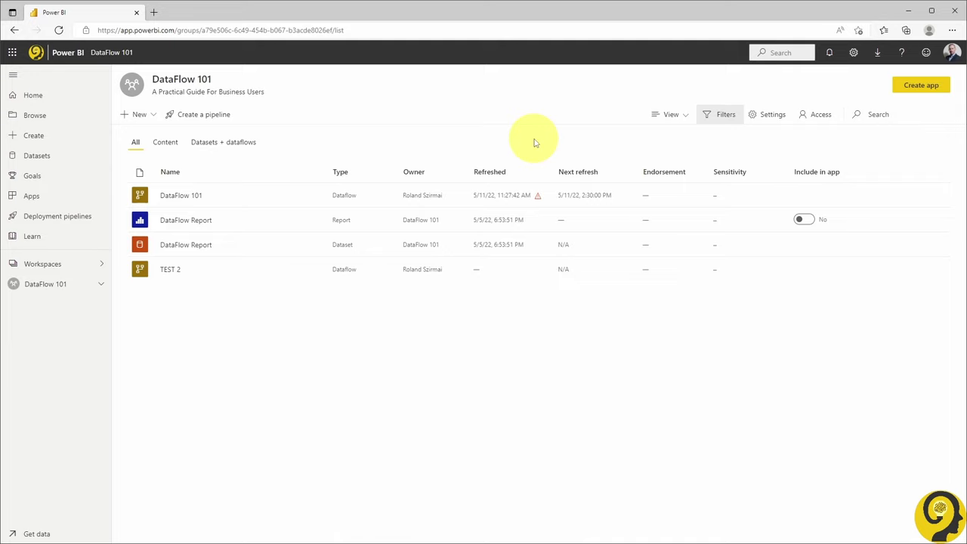
- Open DataFlow 101's refresh history and download the failed run's log showing the '#N/A' DataFormat.Error
click(537, 196)
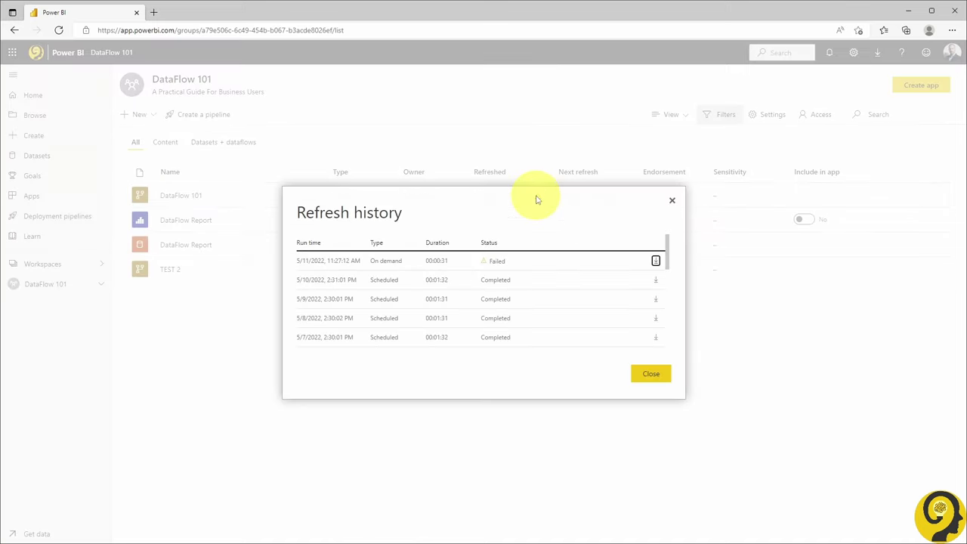
click(655, 261)
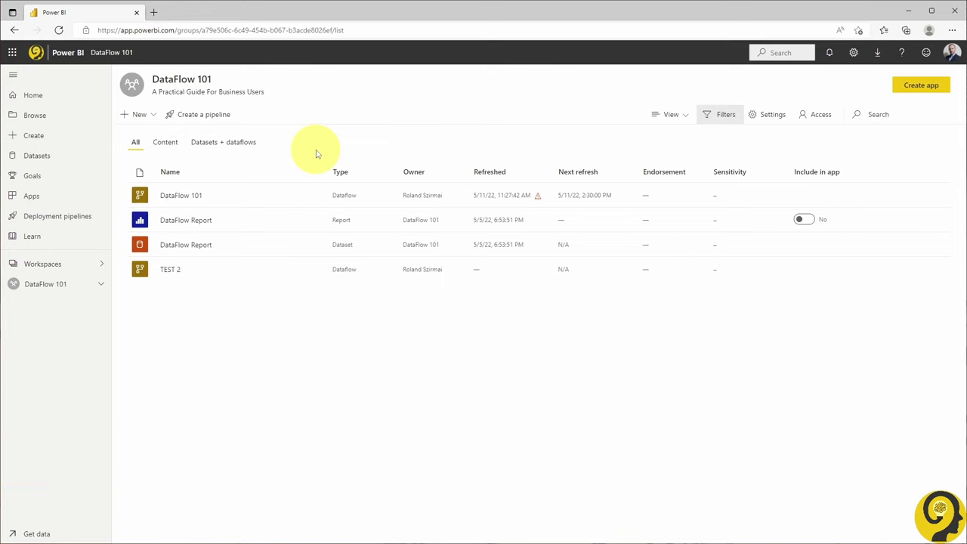
- Open the DataFlow 101 dataflow in Power Query Online to show the Data query's table
click(181, 196)
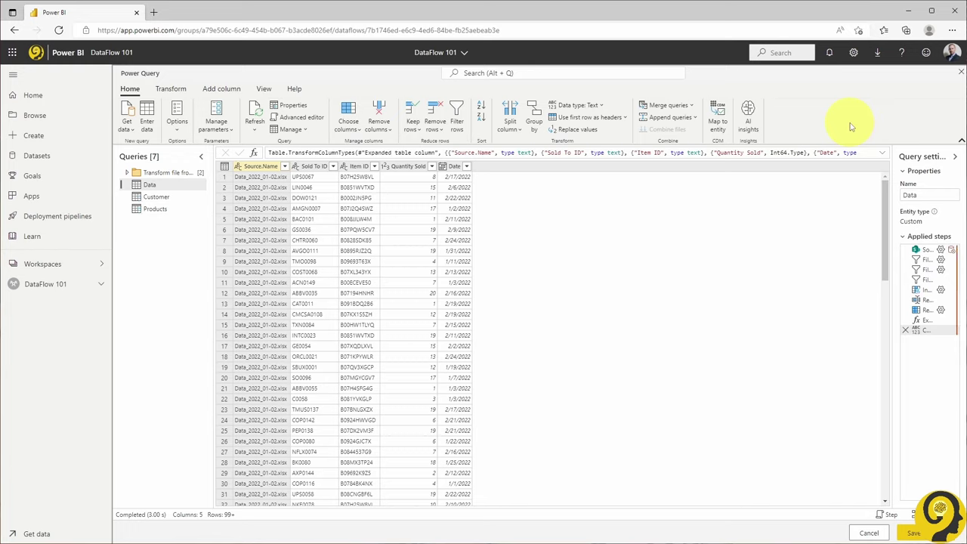
- Switch the Data query to Schema view, listing its five columns and data types
click(263, 90)
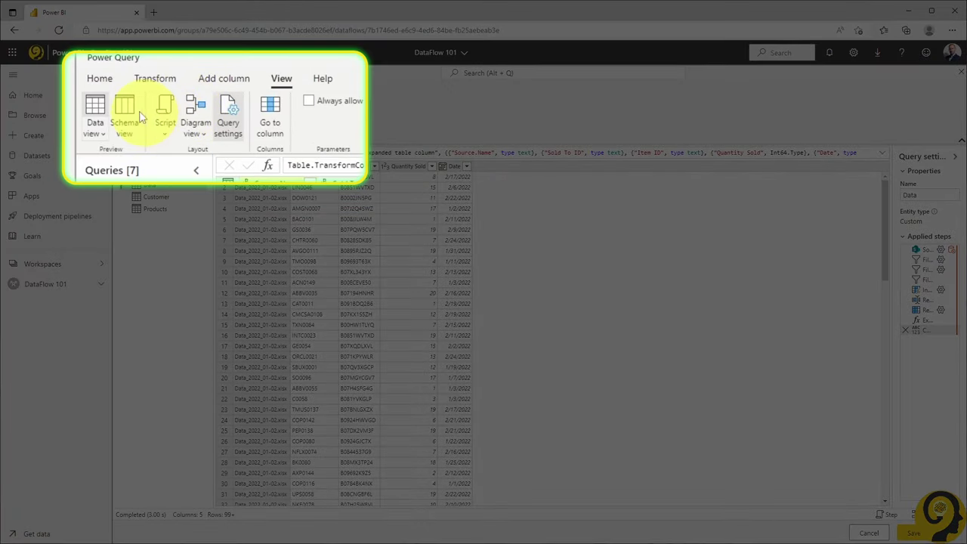
click(125, 114)
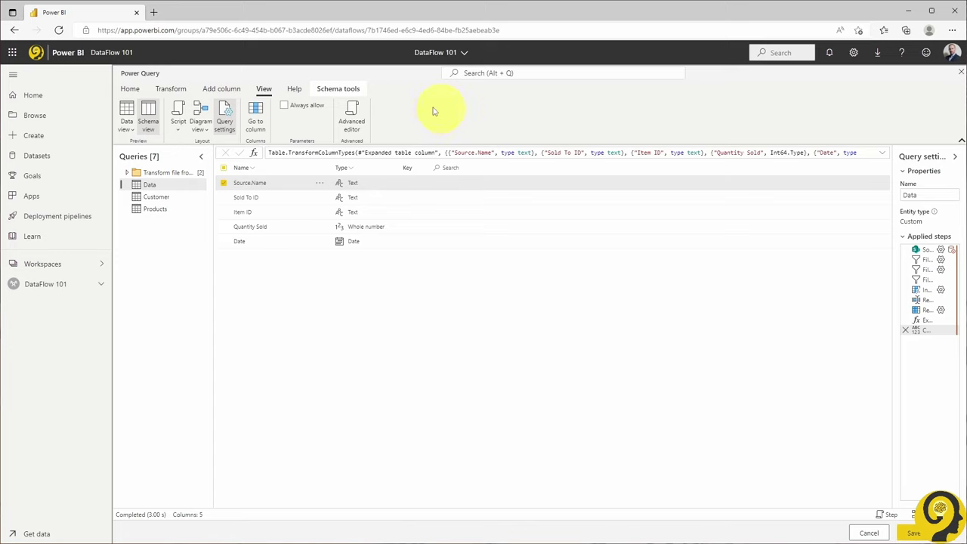
- Show the queries in Diagram view, then open the Products query's Advanced editor and select its M code
click(200, 113)
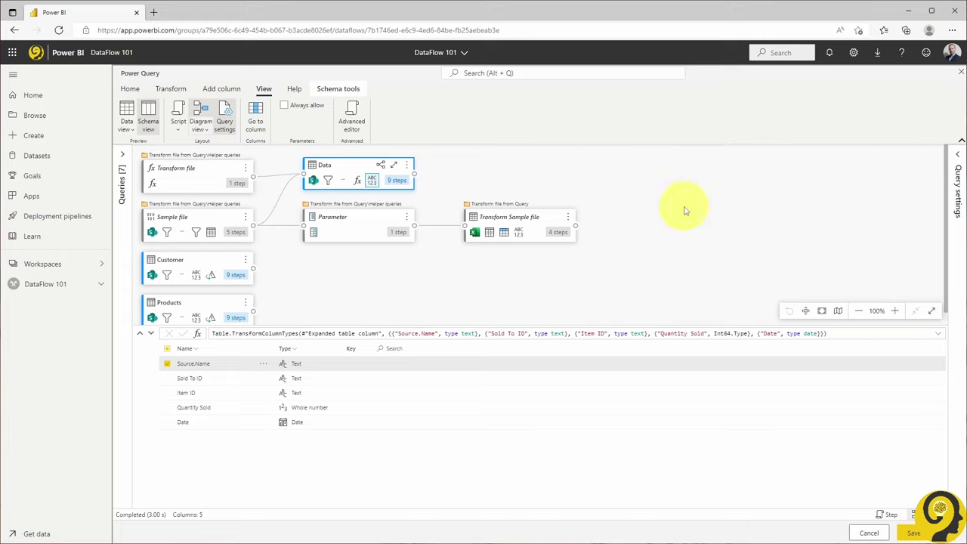
click(130, 89)
click(297, 117)
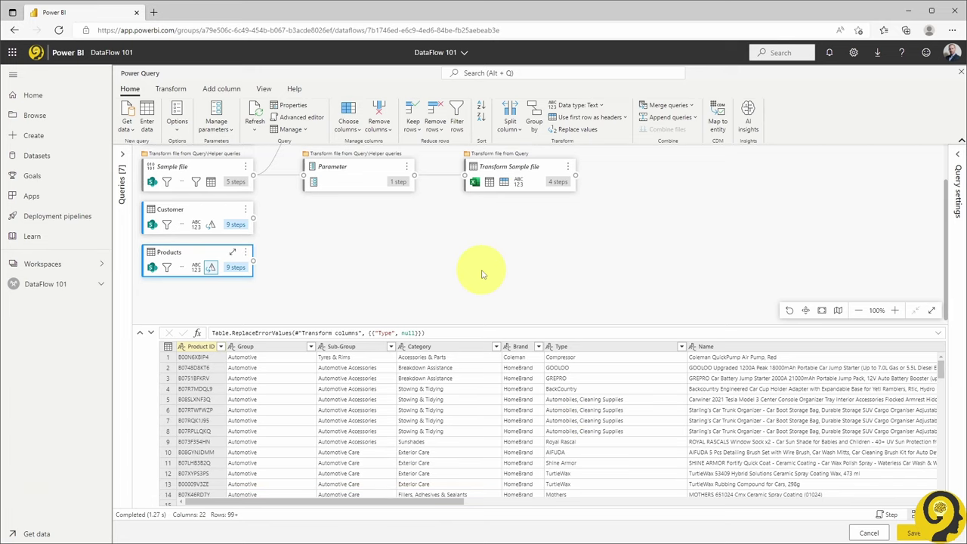
click(301, 117)
key(ctrl+a)
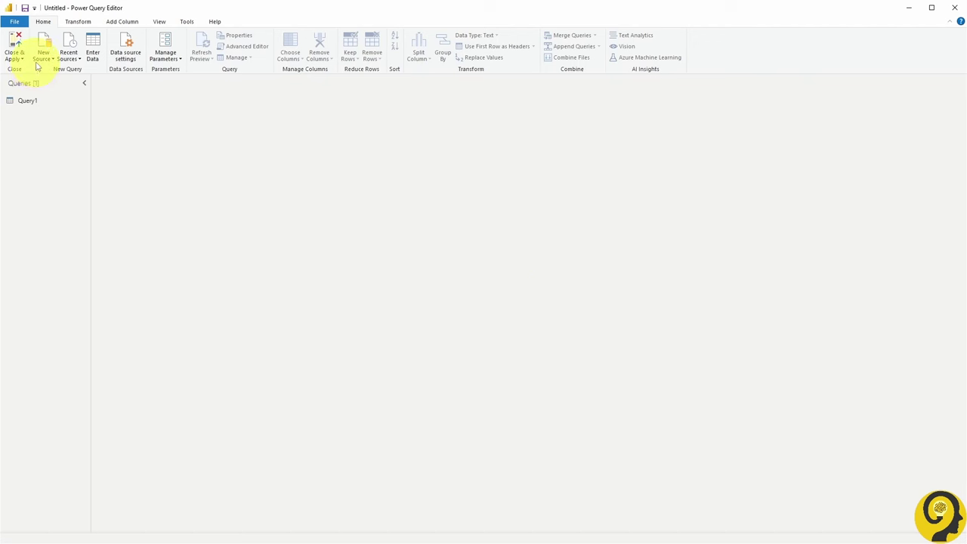
- Add a blank query in Power BI Desktop whose M code is the pasted Products script
click(42, 65)
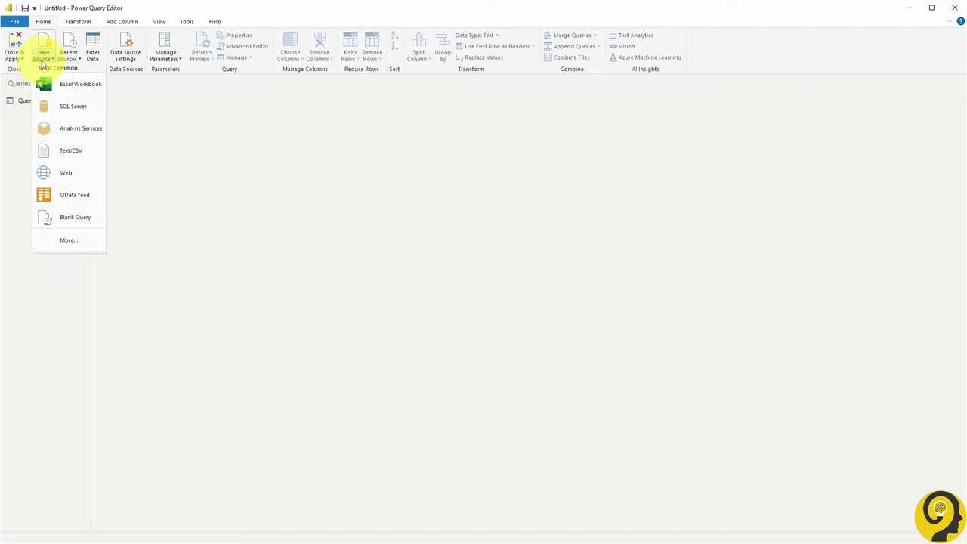
click(75, 216)
click(243, 46)
click(427, 211)
key(ctrl+a)
key(ctrl+v)
click(669, 442)
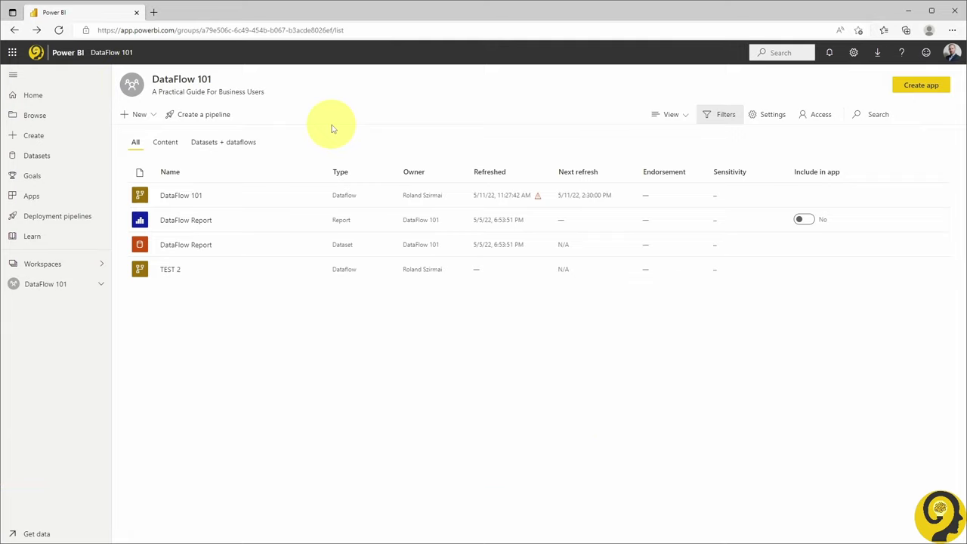
- Import Dataflow 101.json from the 20220512_Troubleshoot Dataflows folder as a new dataflow model
click(320, 195)
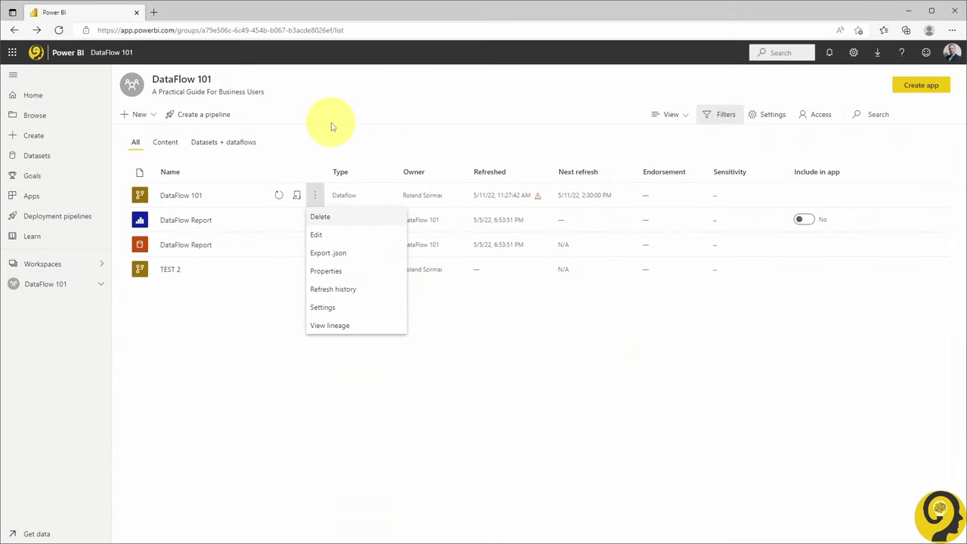
click(331, 126)
click(139, 114)
click(183, 279)
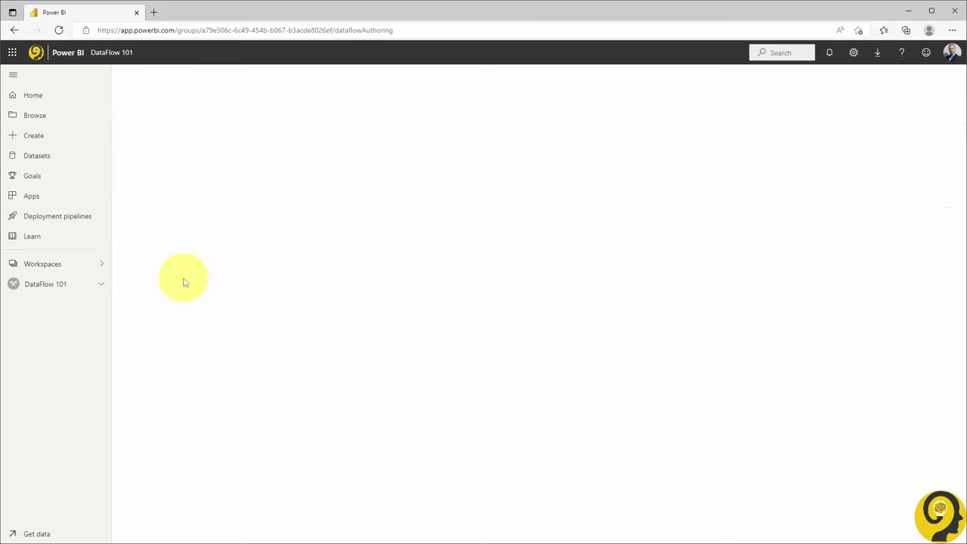
click(589, 384)
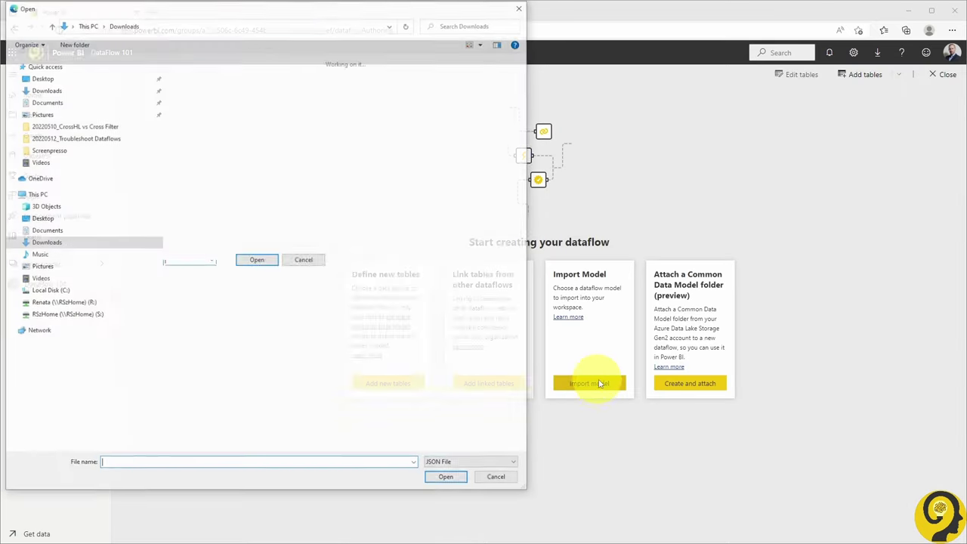
click(77, 138)
double_click(228, 82)
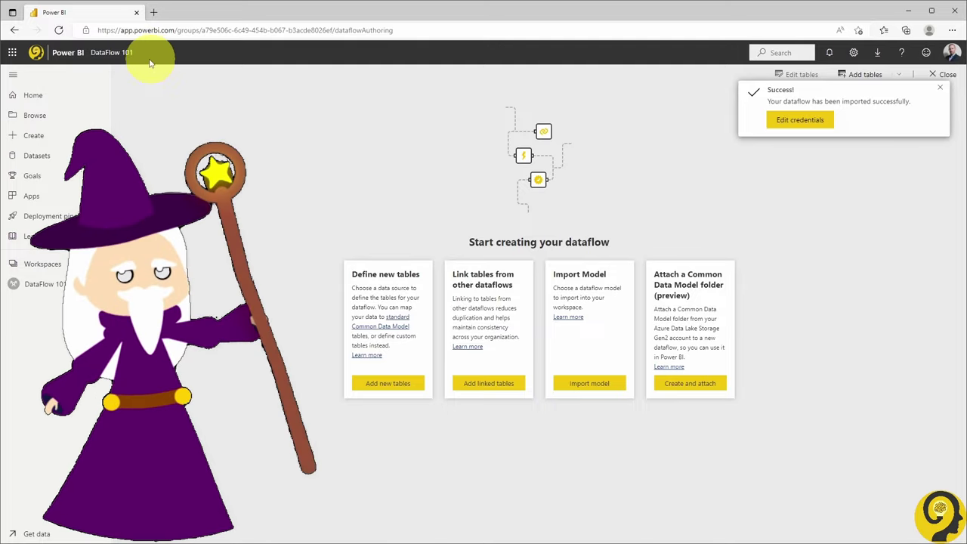
- Finish the import and open the resulting DataFlow 101(1) dataflow
click(136, 52)
click(193, 220)
click(940, 87)
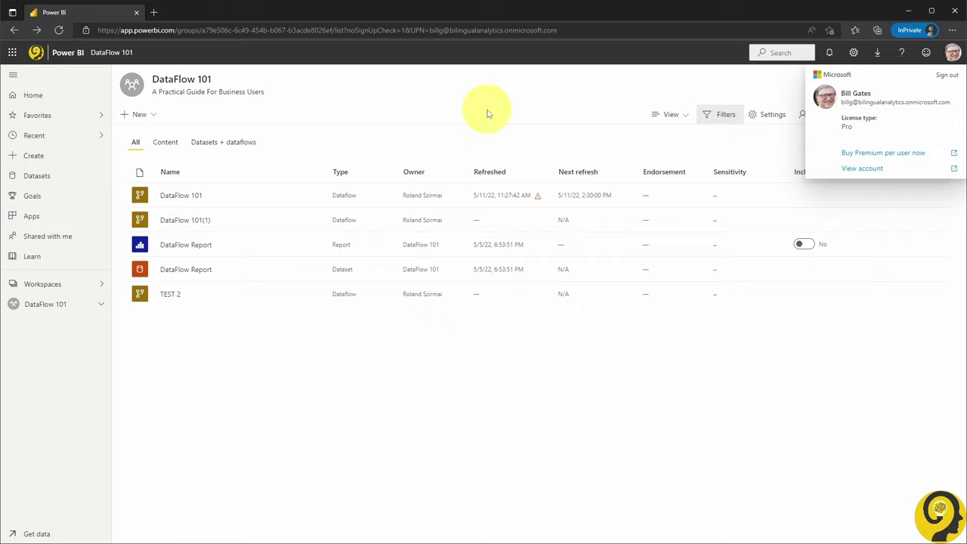
- Reach DataFlow 101's settings page, where ownership of the dataflow can be taken over
click(301, 190)
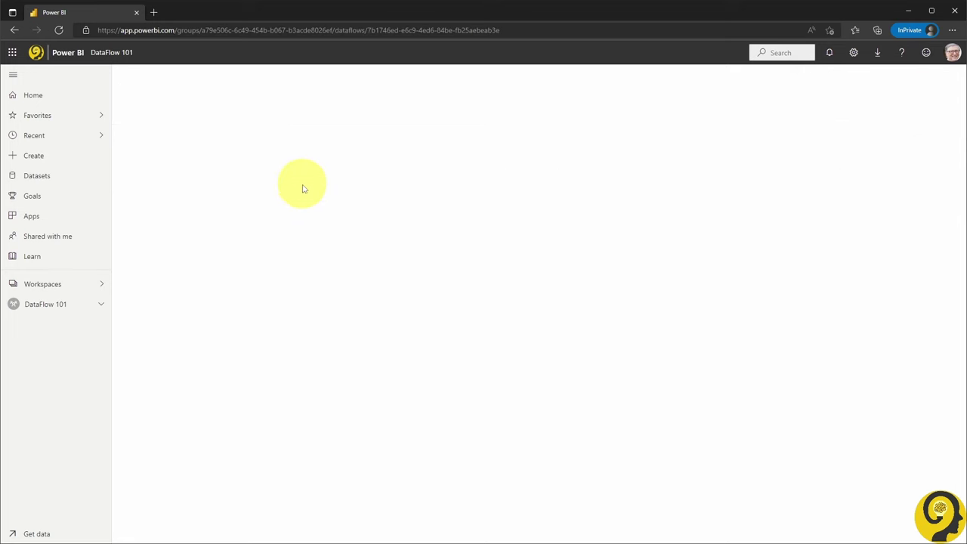
key(alt+Left)
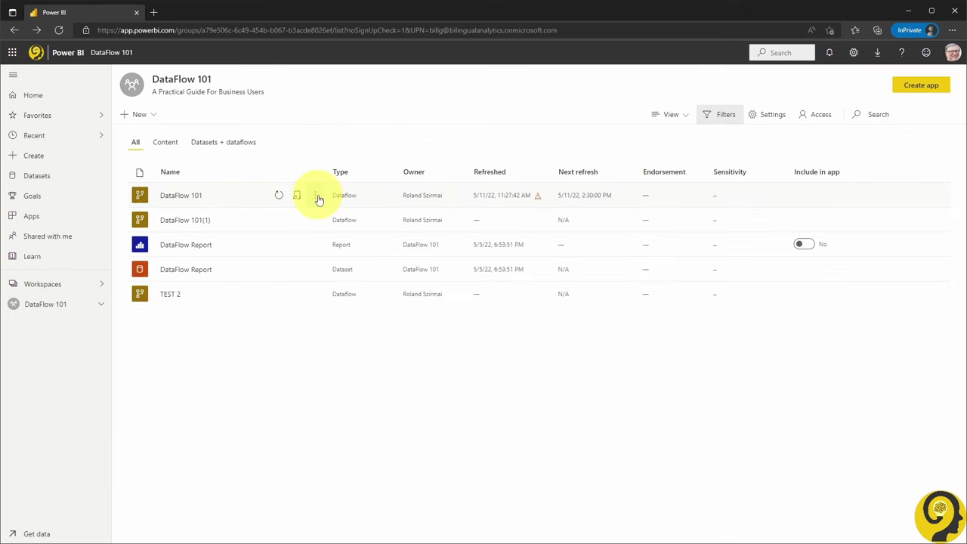
click(317, 197)
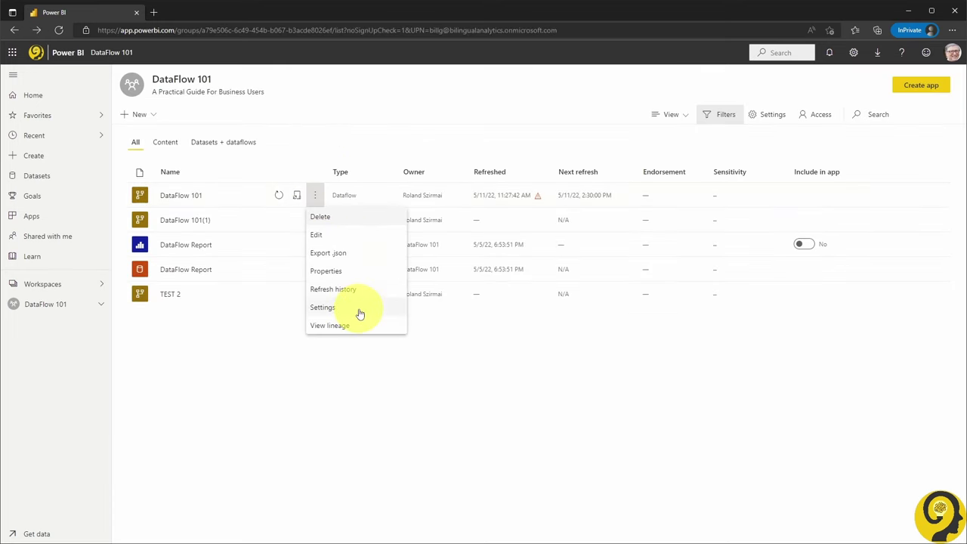
click(325, 308)
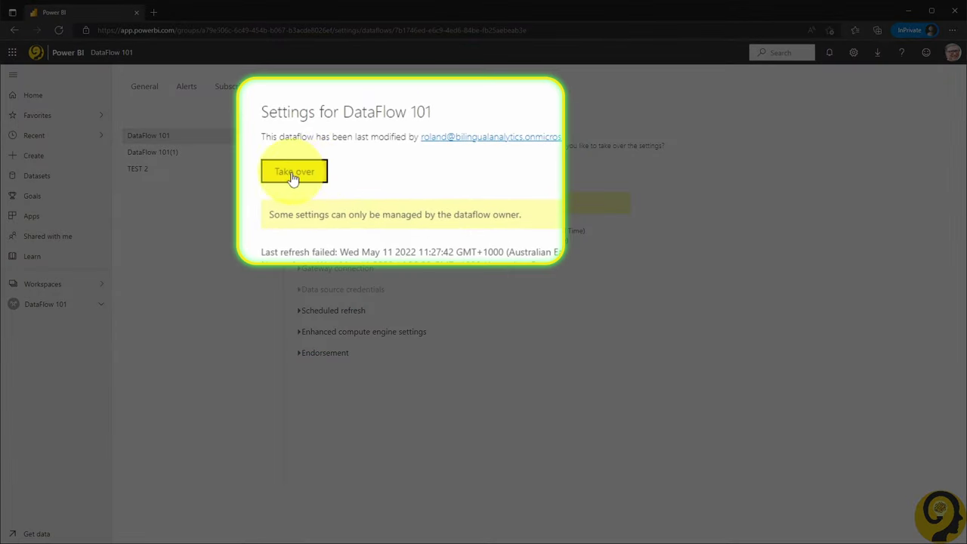